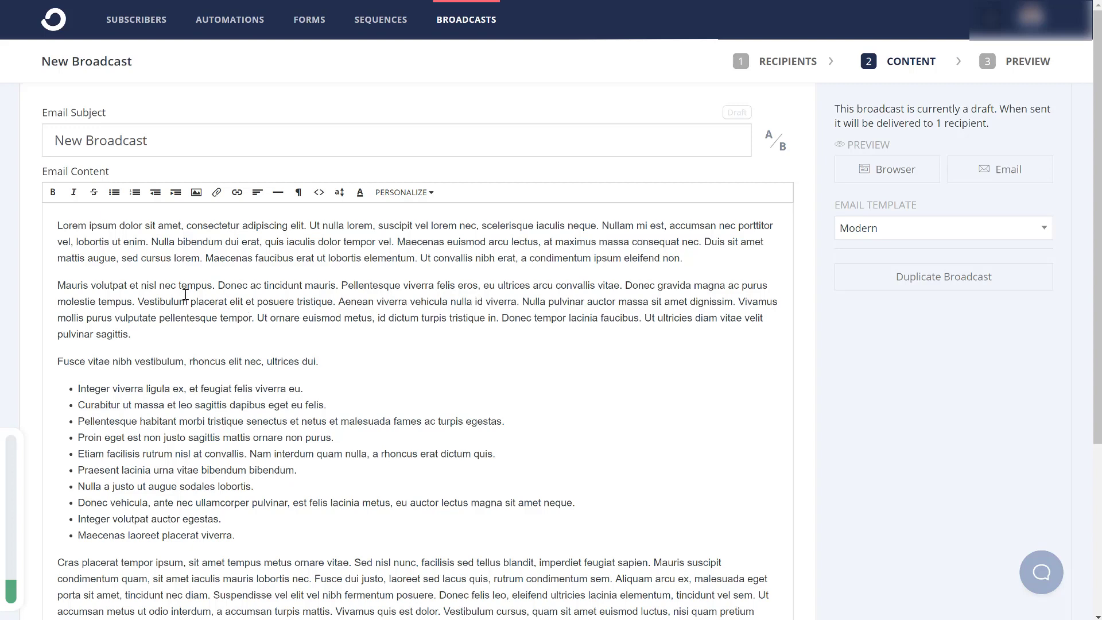
# Insert the graphicious-skater.png logo image before the email's second paragraph.
pyautogui.click(57, 285)
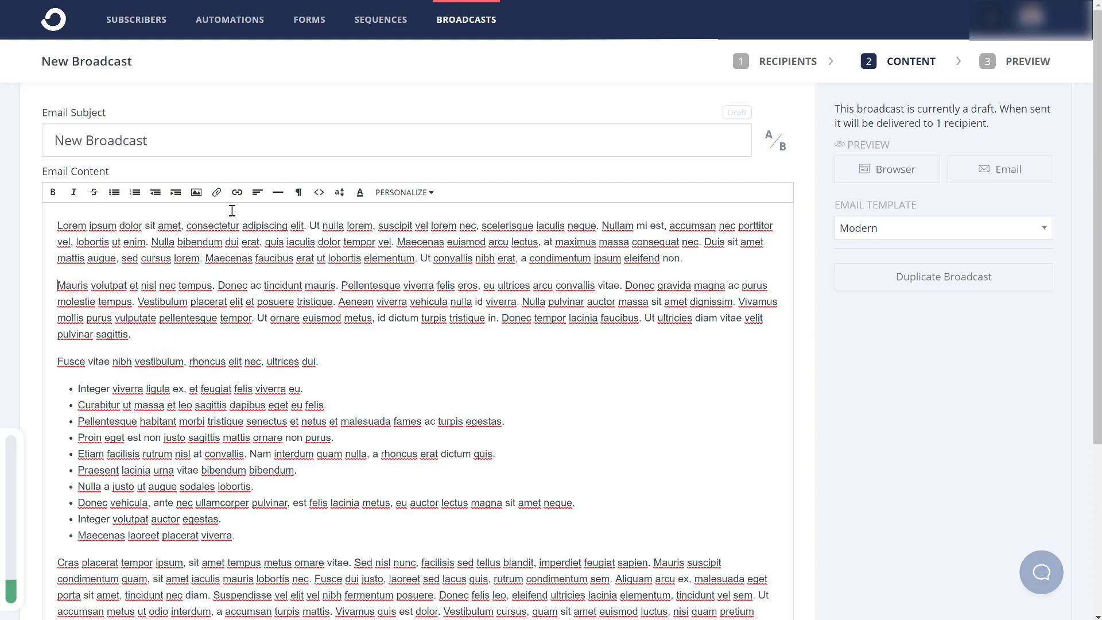
pyautogui.click(195, 195)
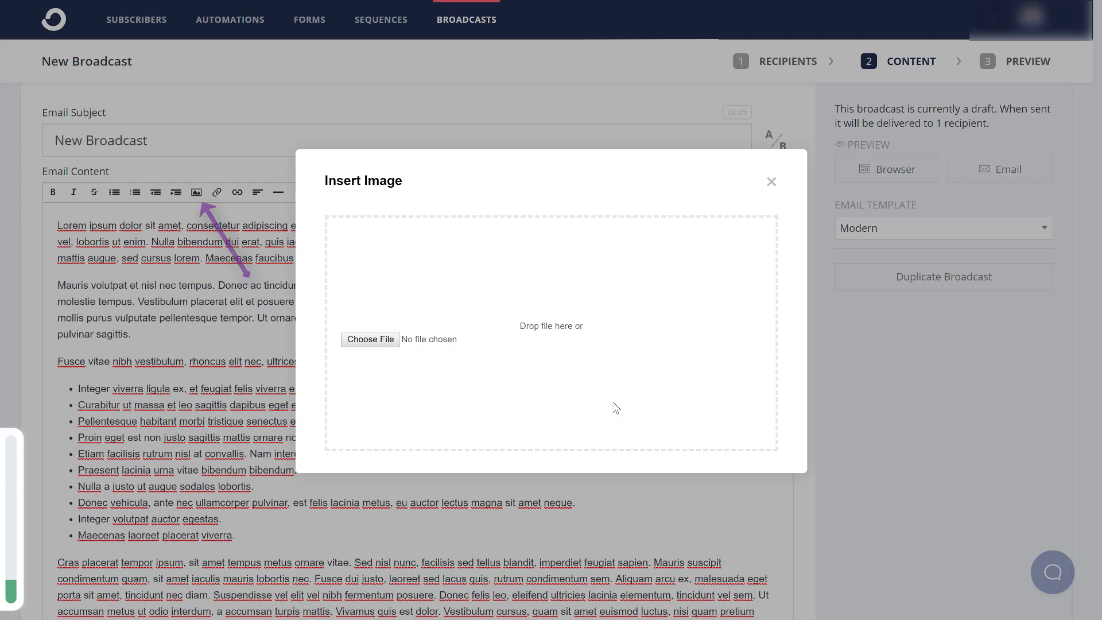
pyautogui.click(374, 341)
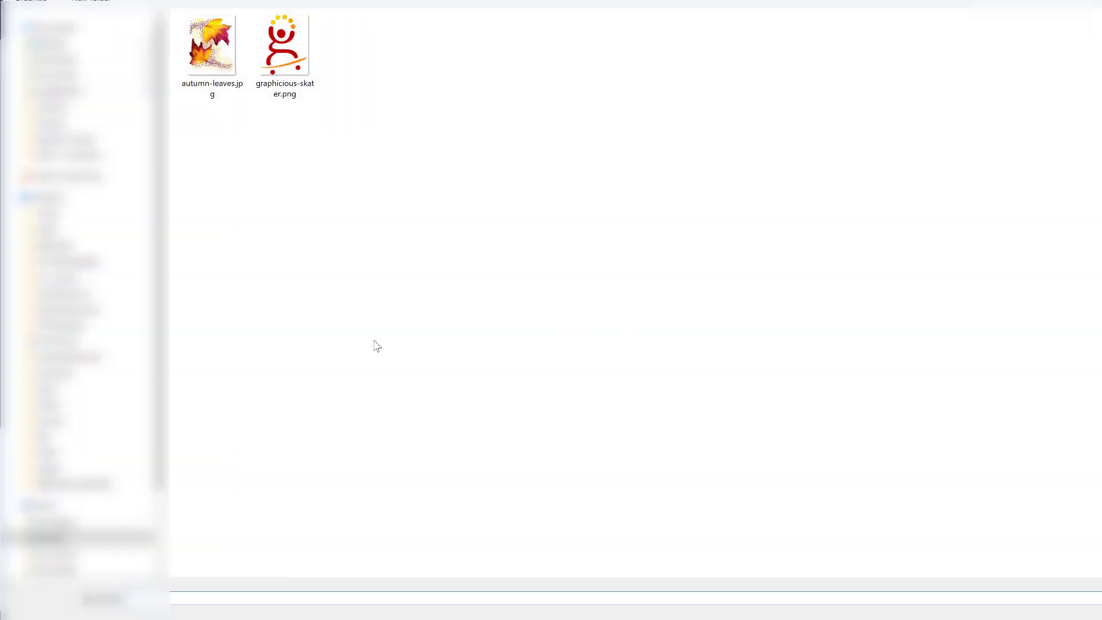
pyautogui.click(283, 49)
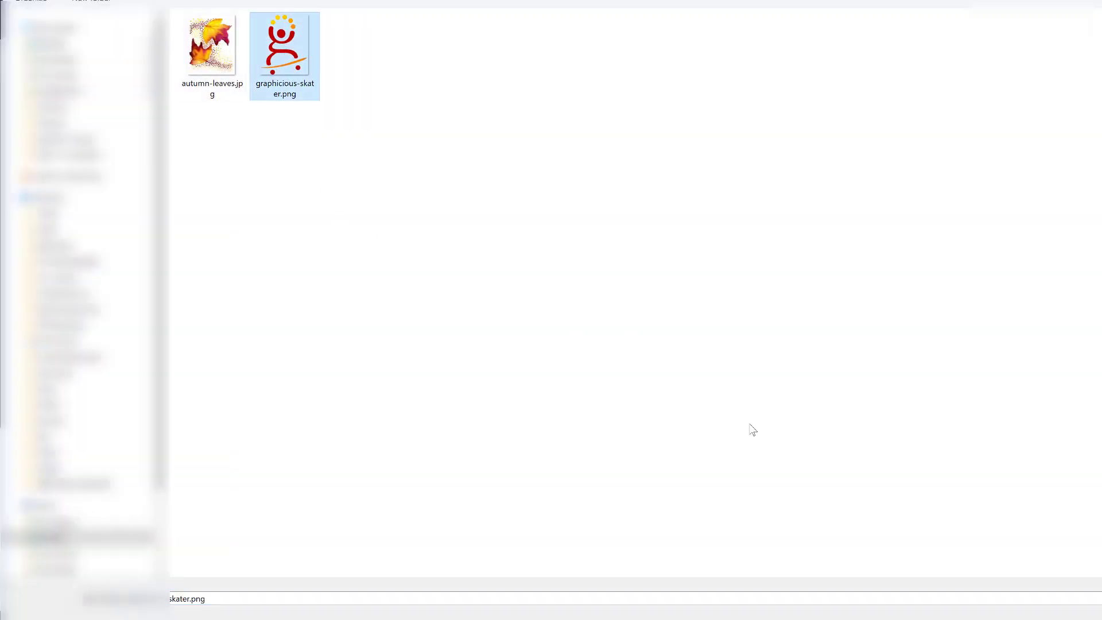
pyautogui.press('Return')
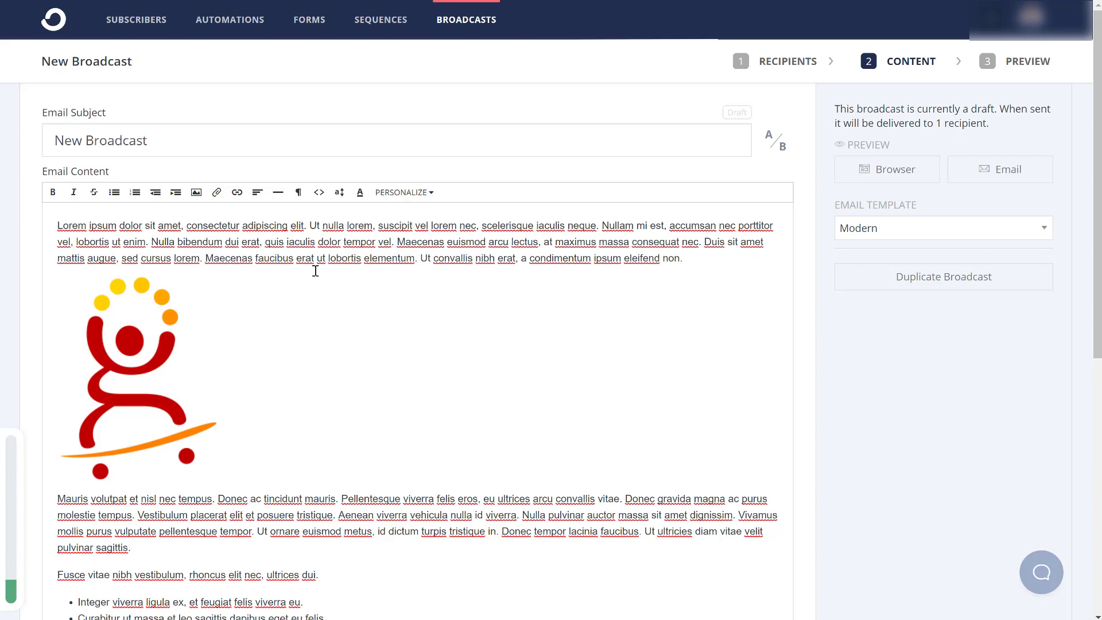
# Switch the email content to HTML source view to edit the logo's img tag.
pyautogui.click(321, 196)
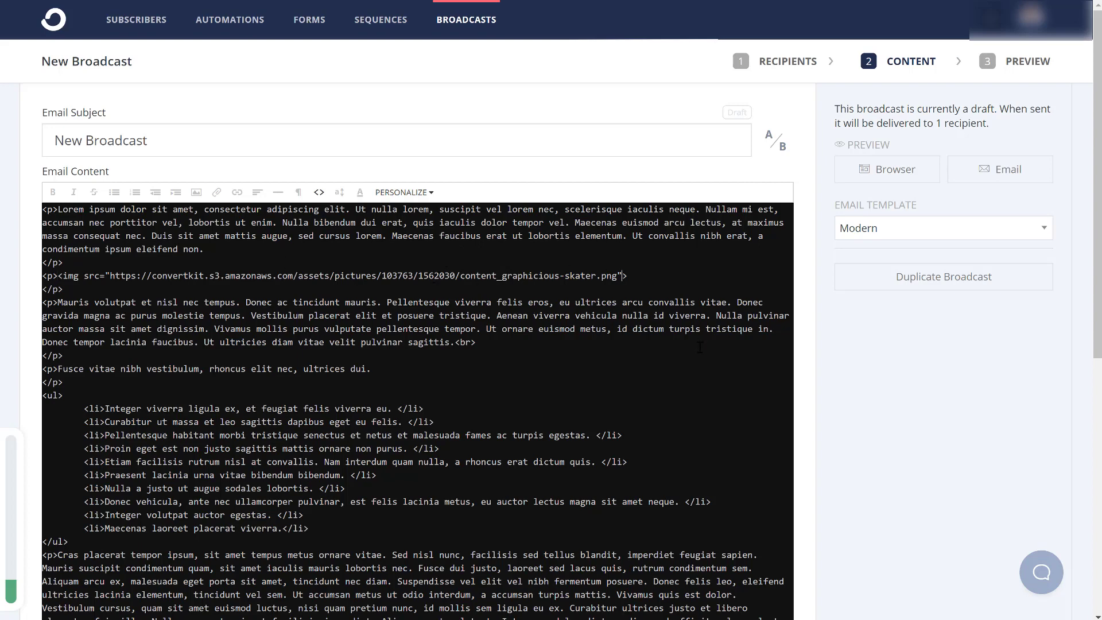
pyautogui.write('styl')
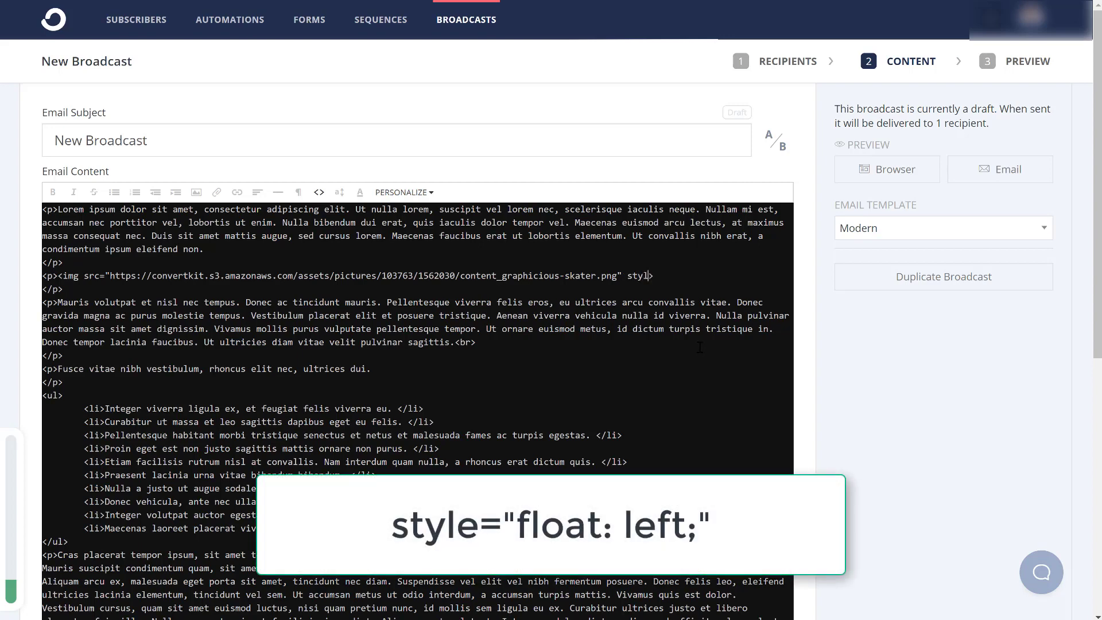
pyautogui.write('e=')
pyautogui.write('"')
pyautogui.write('"')
pyautogui.write('float: ')
pyautogui.write('left;')
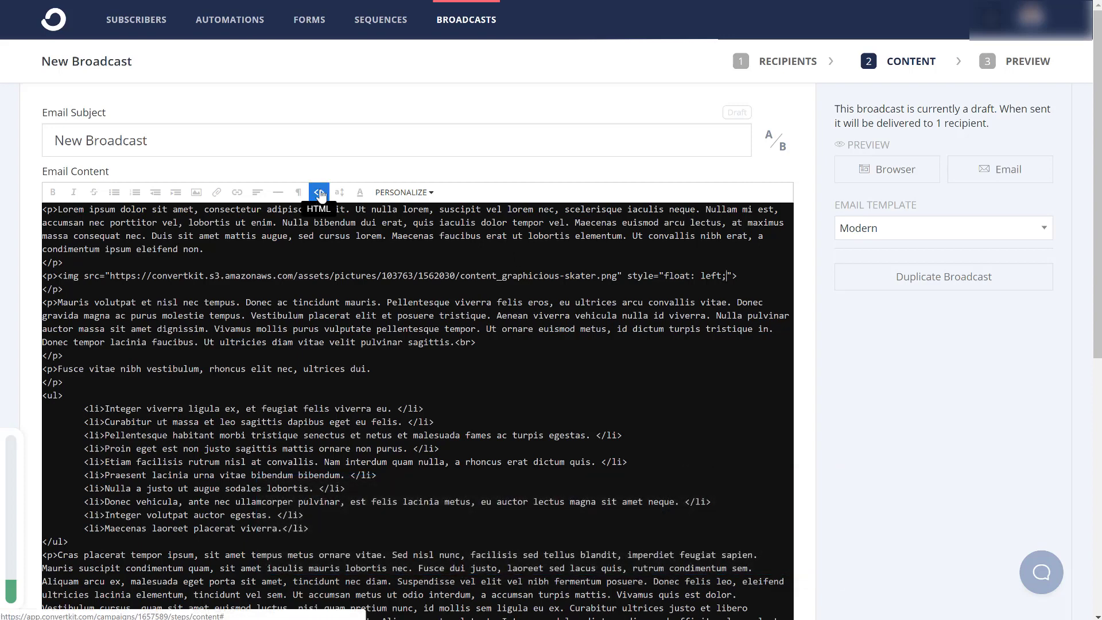
# Return to the visual editor to check the left-floated skater logo with wrapping text.
pyautogui.click(319, 192)
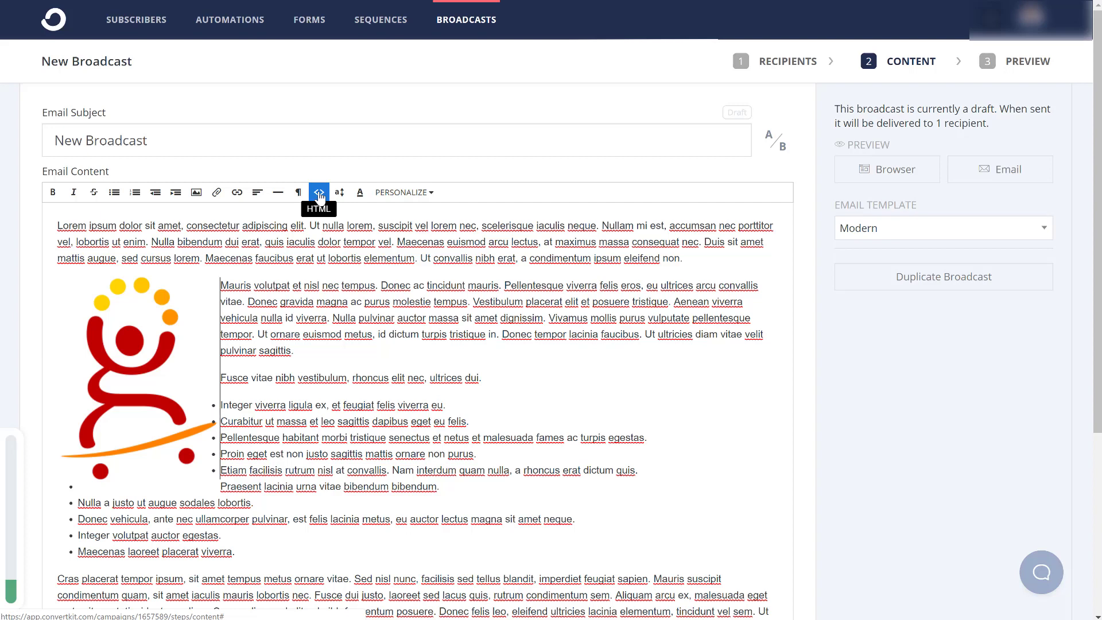
# Add margin-bottom: 15px to the logo's style in the enlarged HTML source, then preview it.
pyautogui.click(318, 196)
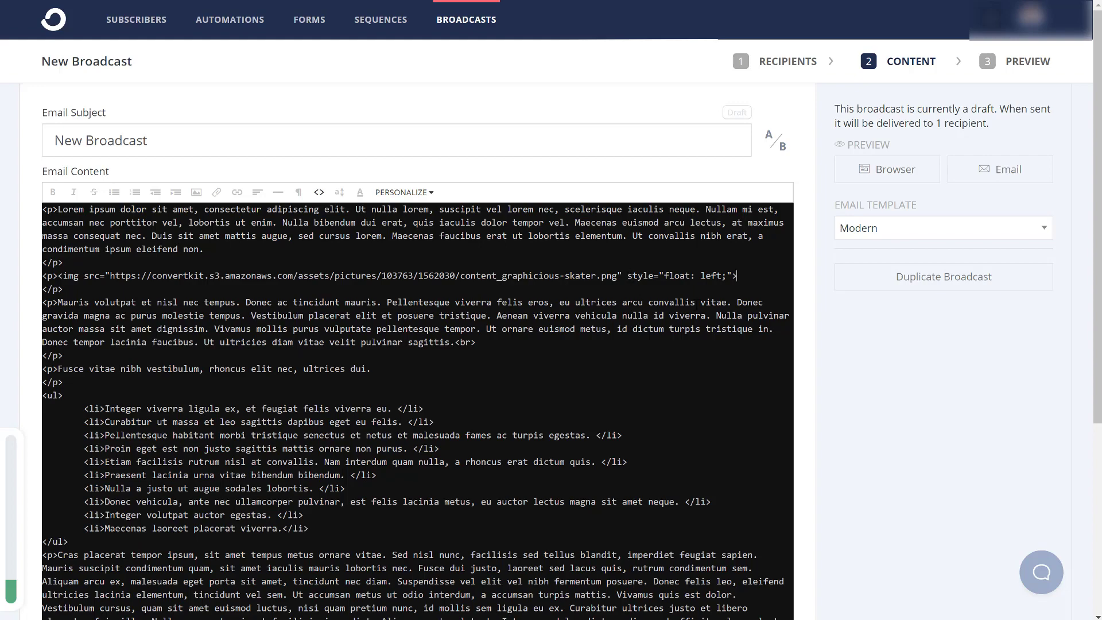
pyautogui.hotkey('ctrl', '+')
pyautogui.hotkey('ctrl', '+')
pyautogui.hotkey('ctrl', '+')
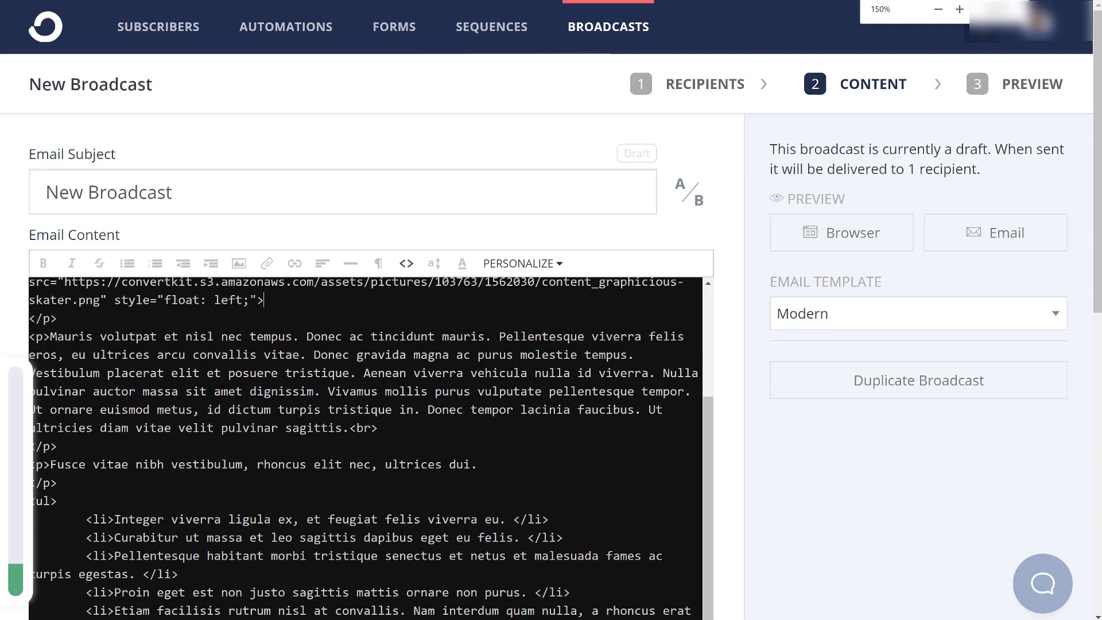
pyautogui.hotkey('ctrl', '+')
pyautogui.scroll(-1, 38, 346)
pyautogui.scroll(-1, 38, 346)
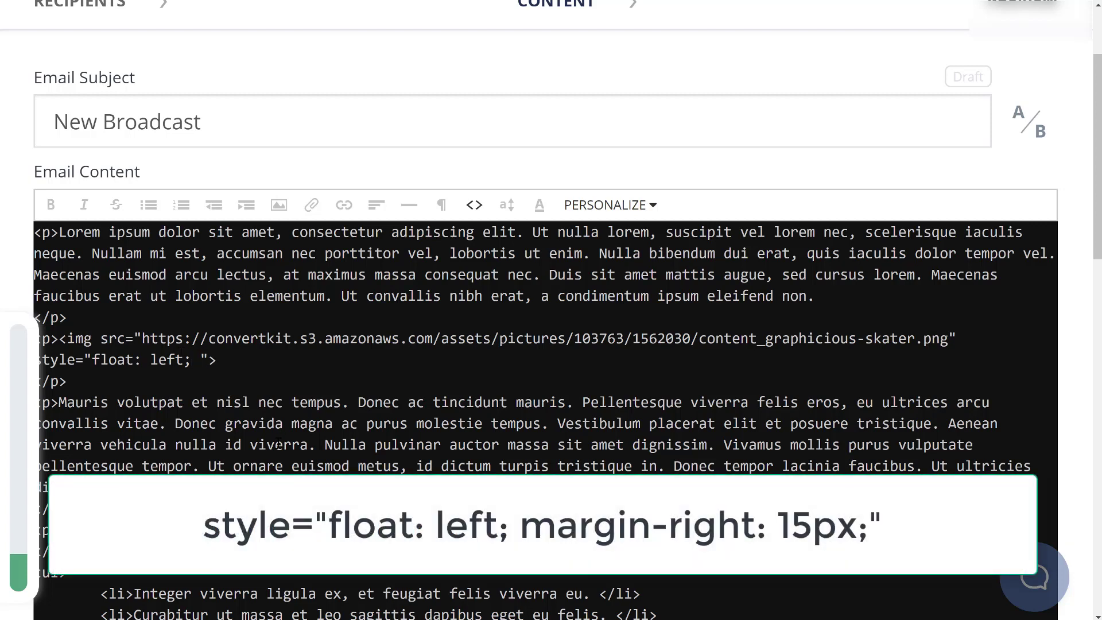
pyautogui.write('margin-')
pyautogui.write('right: ')
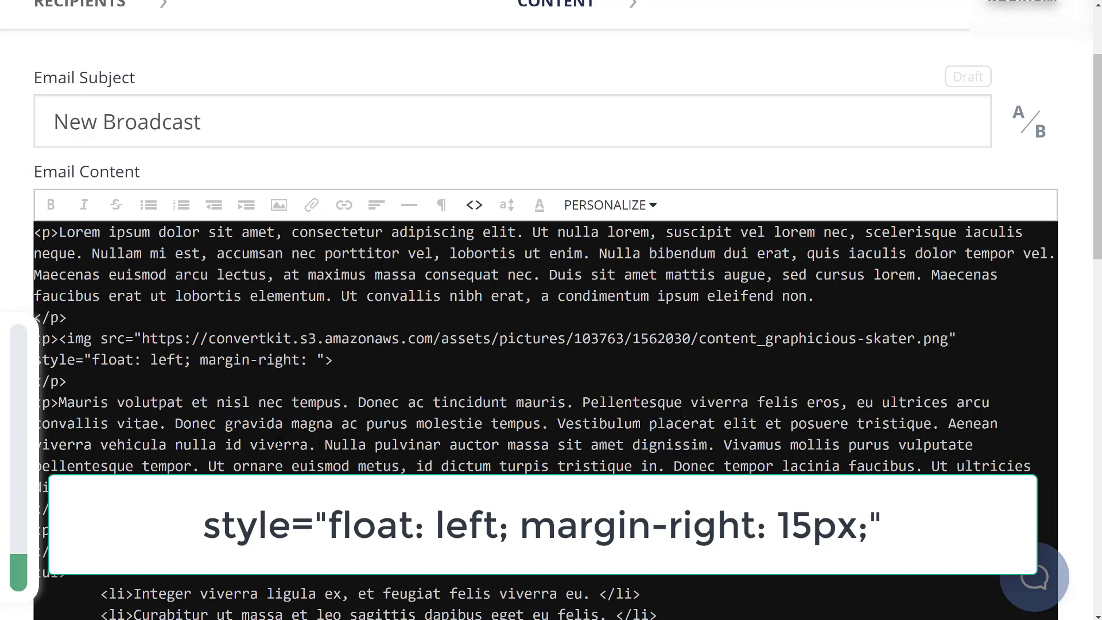
pyautogui.write('15px;')
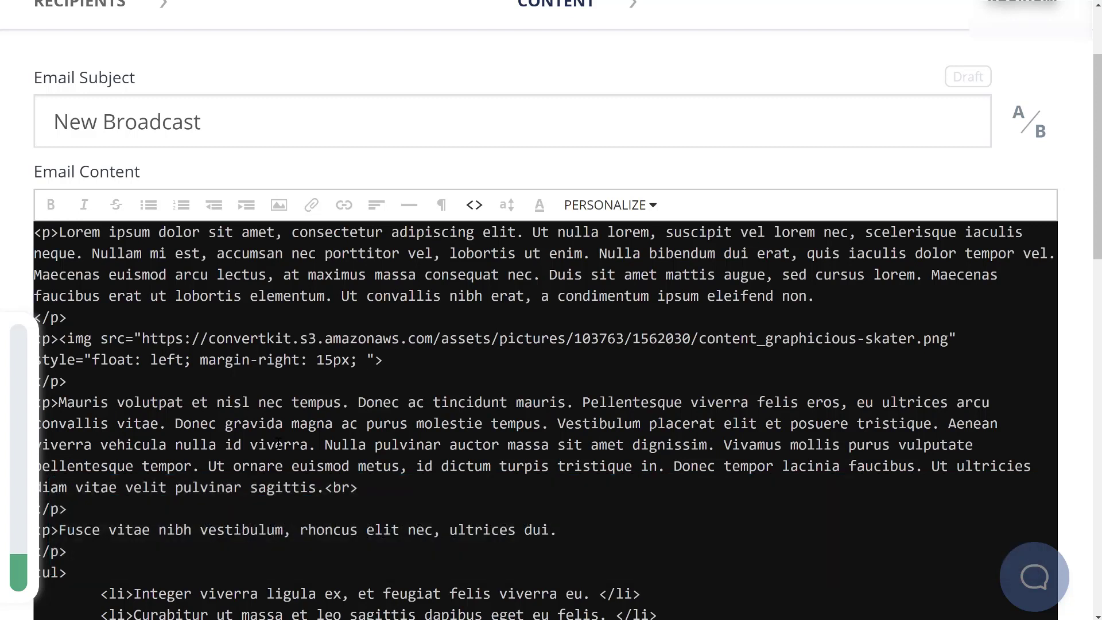
pyautogui.write('ma')
pyautogui.write('rgin-bottom: ')
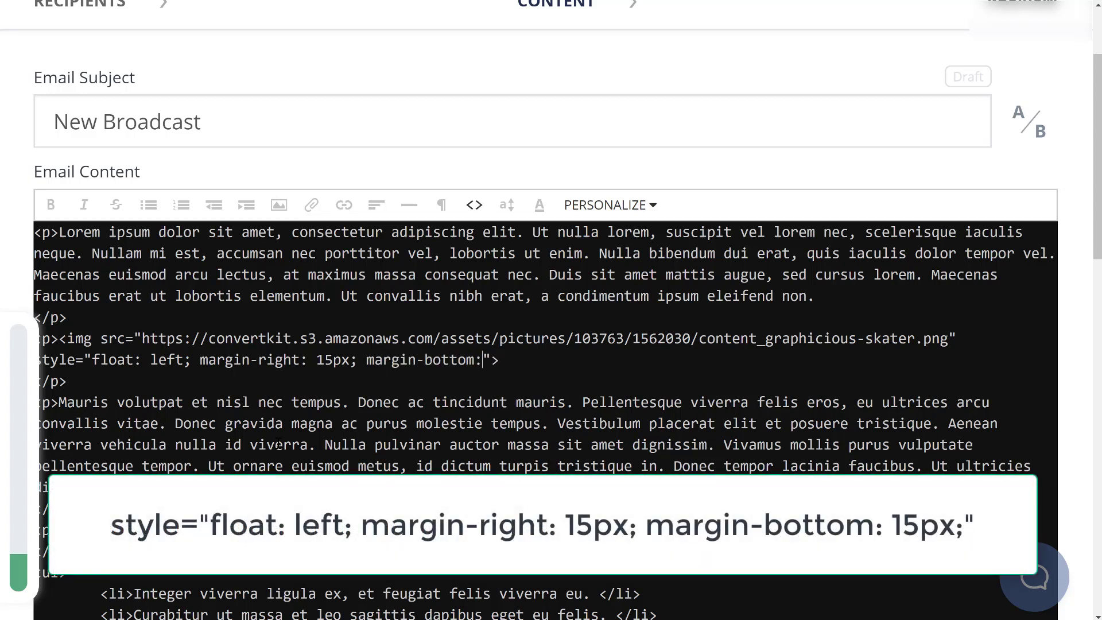
pyautogui.write('15px;')
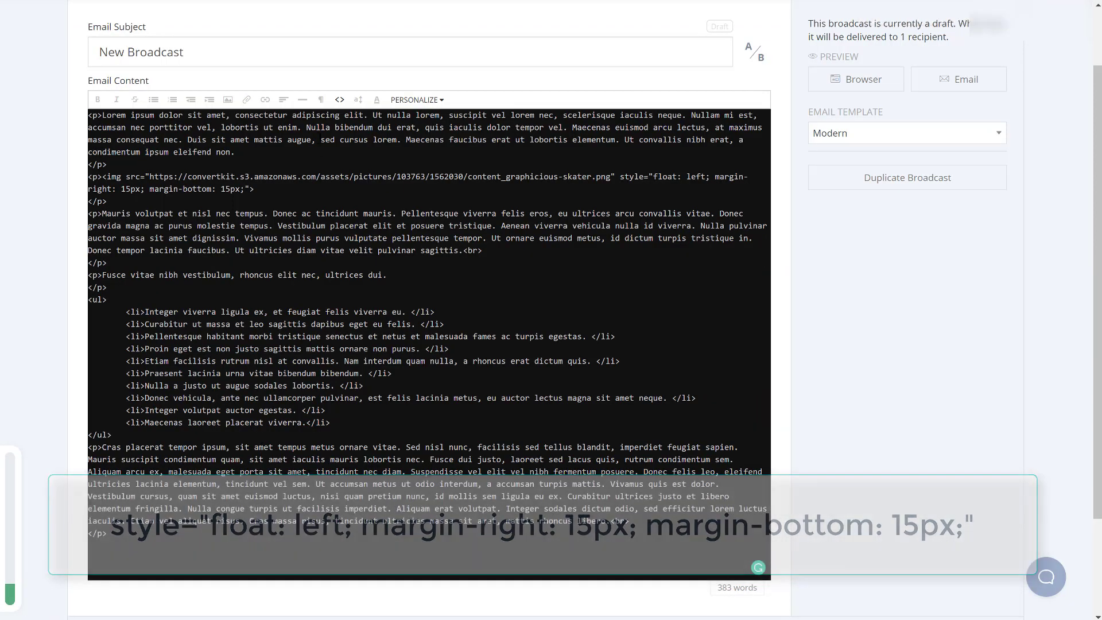
pyautogui.click(338, 100)
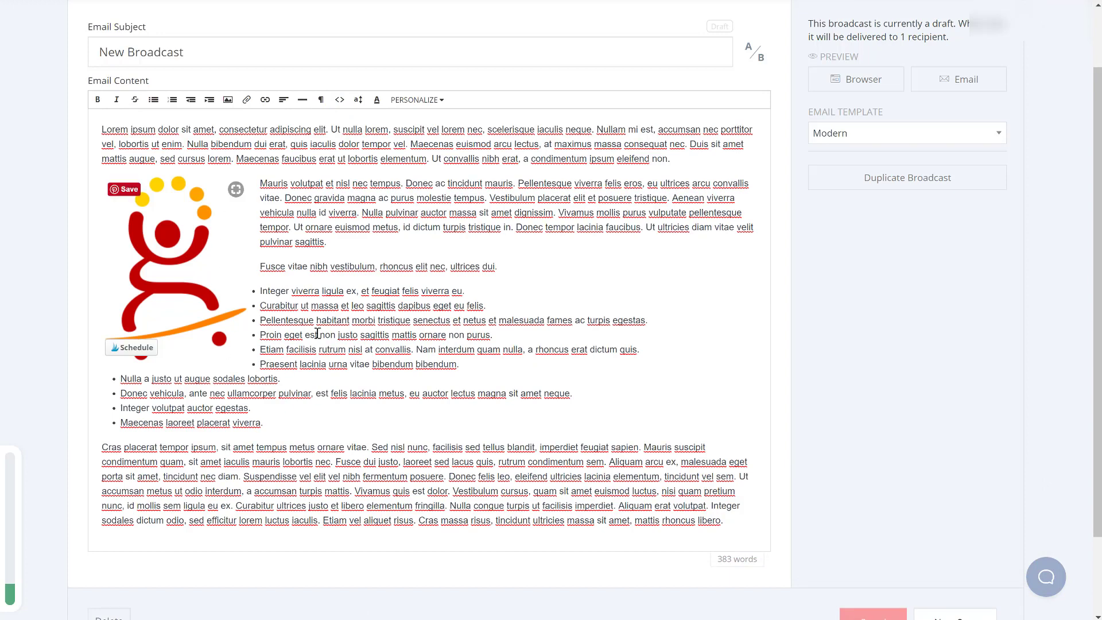
# Change the logo's right and bottom margins from 15px to 25px and preview the wider gap.
pyautogui.click(339, 99)
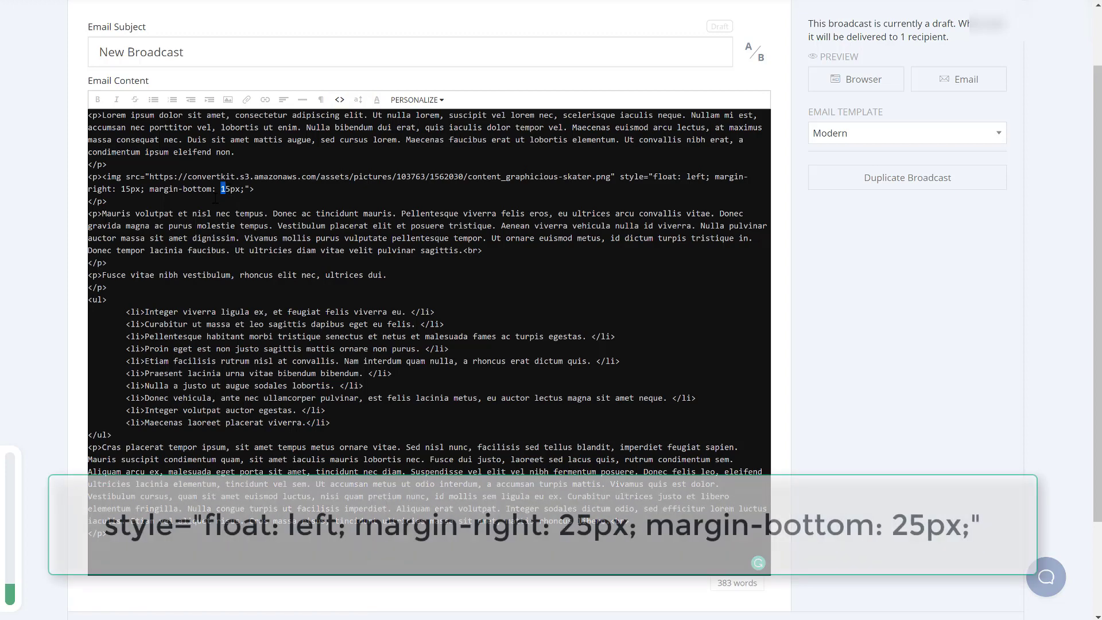
pyautogui.click(224, 188)
pyautogui.press('BackSpace')
pyautogui.write('2')
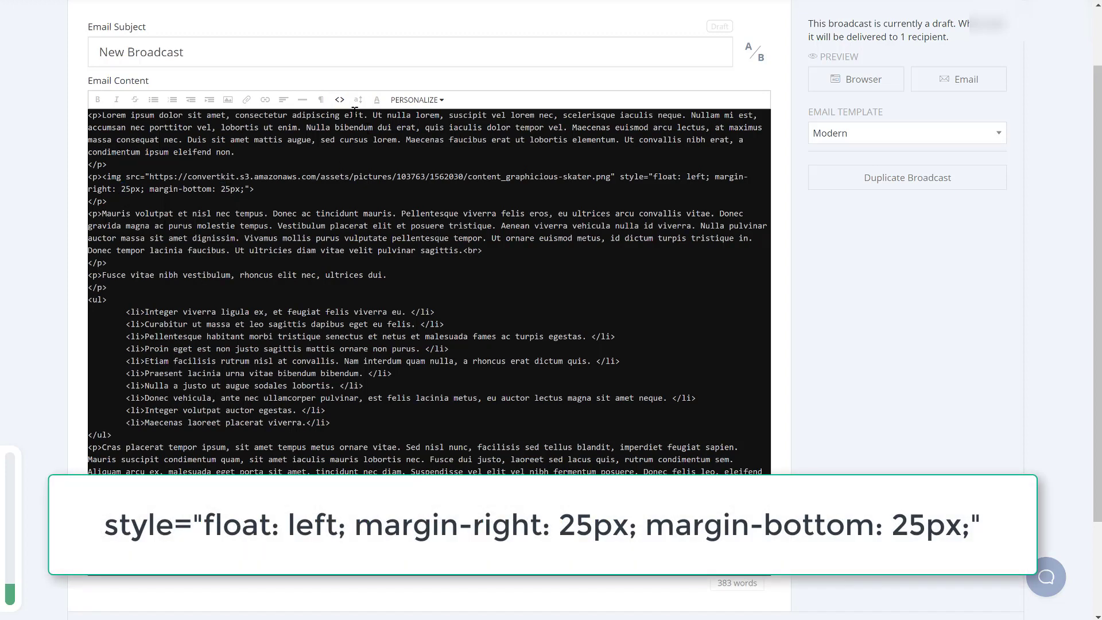
pyautogui.click(340, 100)
pyautogui.click(439, 378)
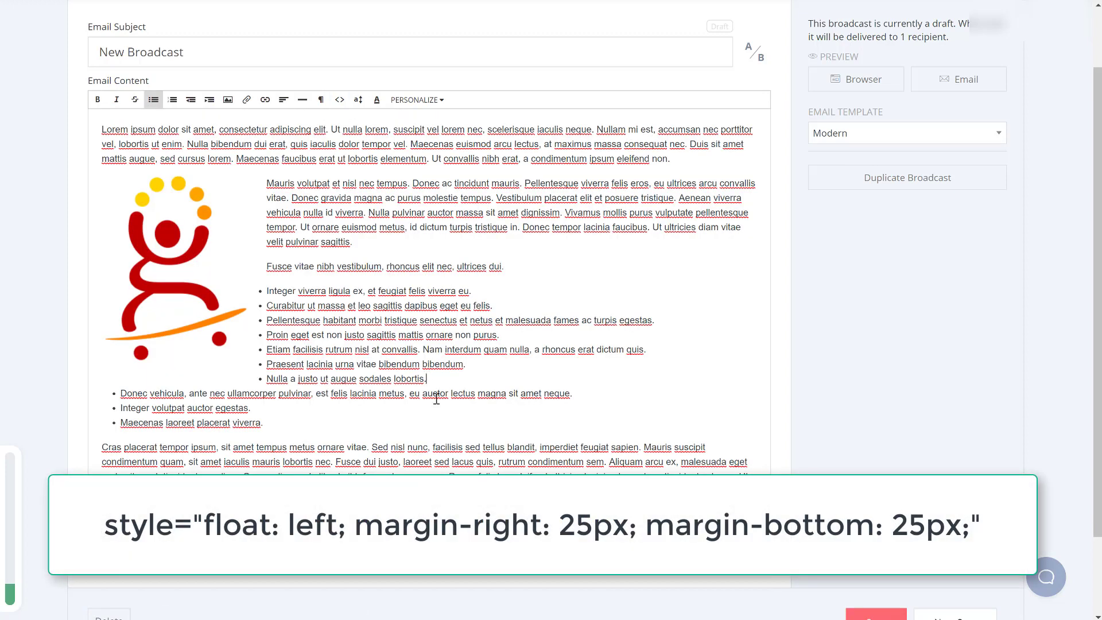
pyautogui.scroll(1, 451, 437)
pyautogui.scroll(-2, 451, 437)
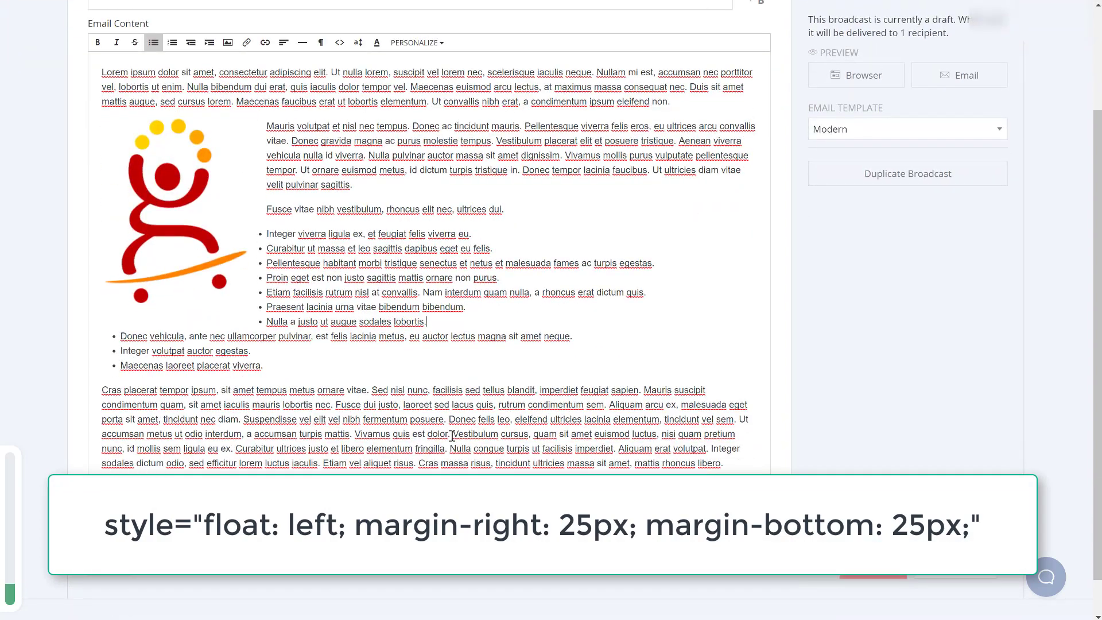
pyautogui.scroll(1, 451, 435)
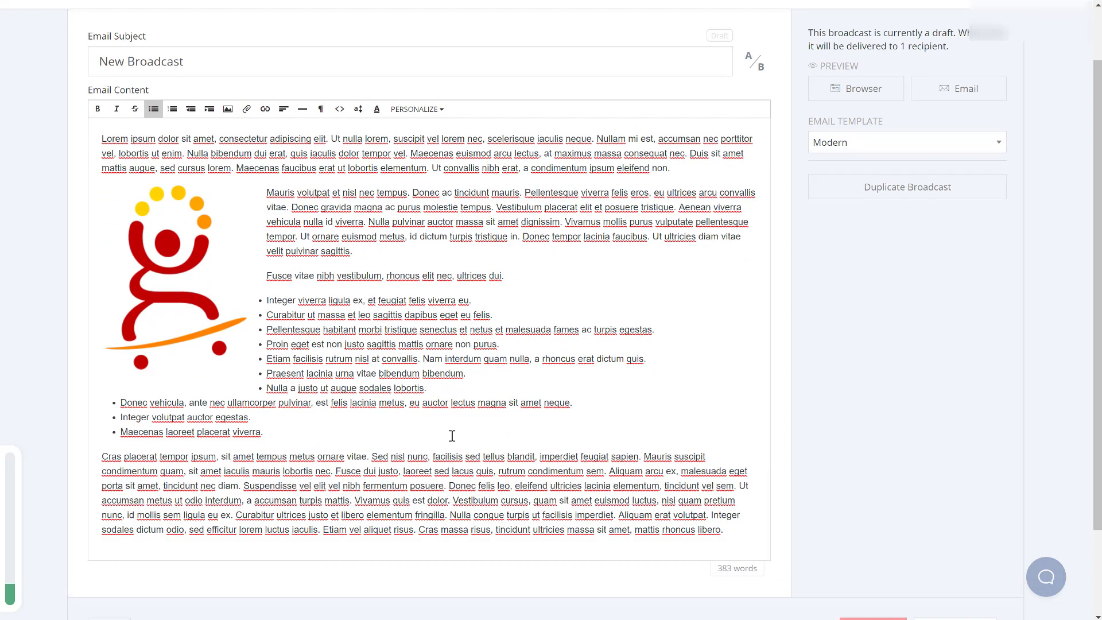
# In the logo's HTML style, change float: left to right and margin-right to margin-left.
pyautogui.click(341, 110)
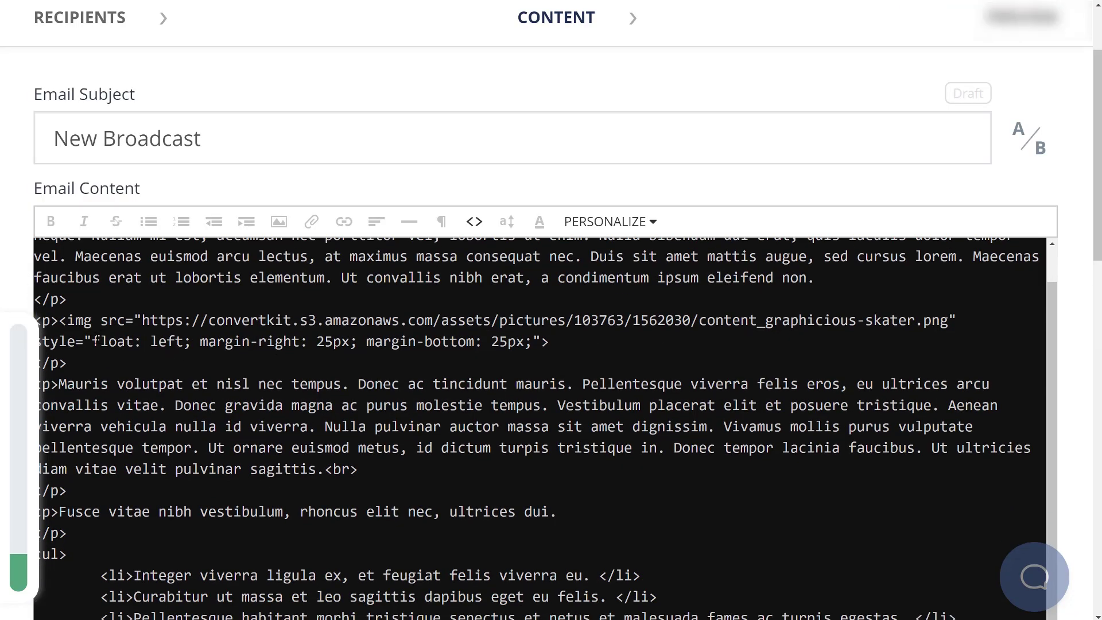
pyautogui.doubleClick(170, 343)
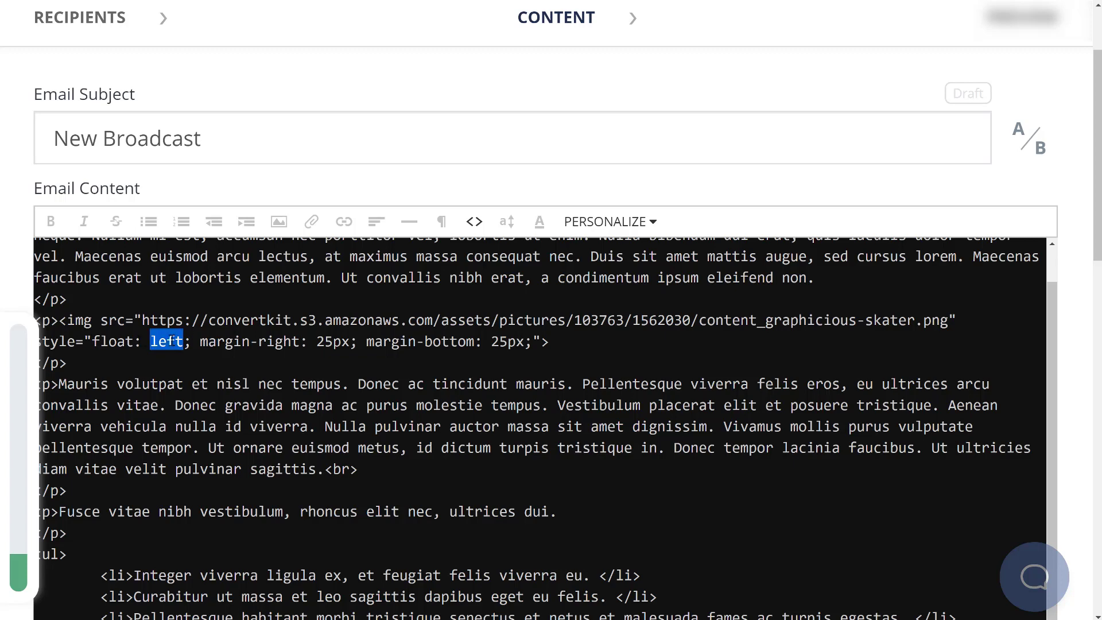
pyautogui.write('right')
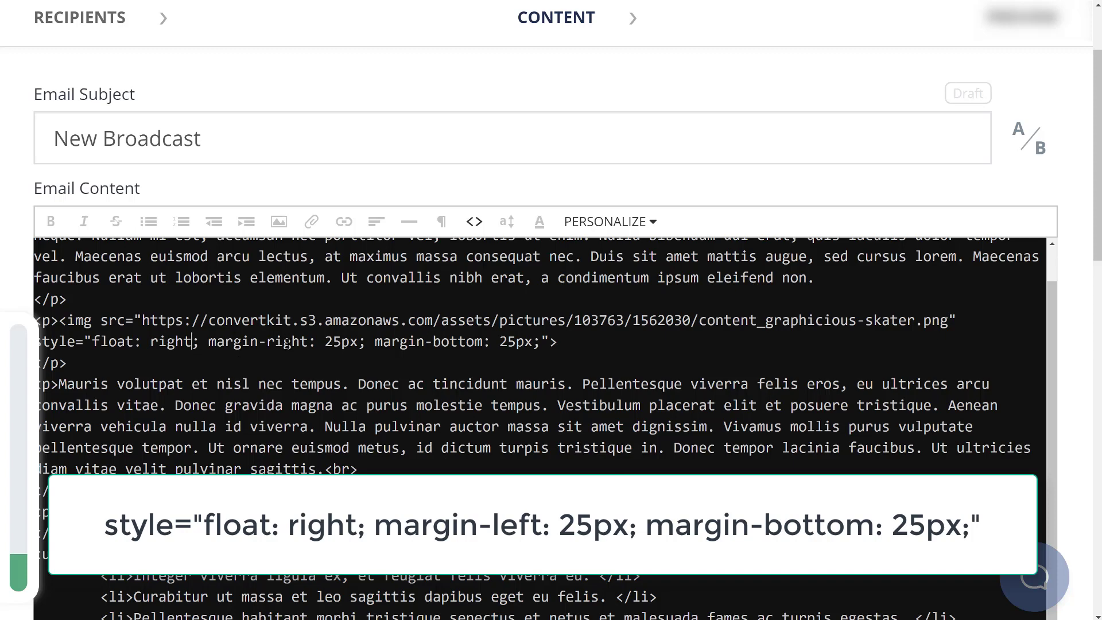
pyautogui.doubleClick(286, 341)
pyautogui.write('left')
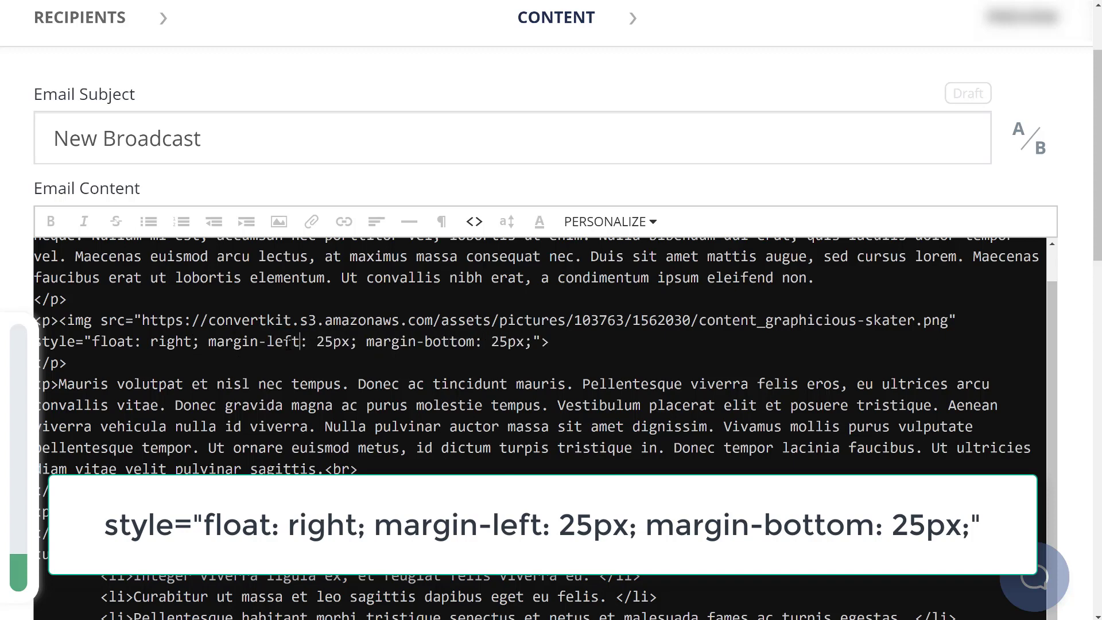
pyautogui.click(445, 342)
# Preview the right-floated logo zoomed out, selecting and deselecting it to check the text wrap.
pyautogui.click(474, 222)
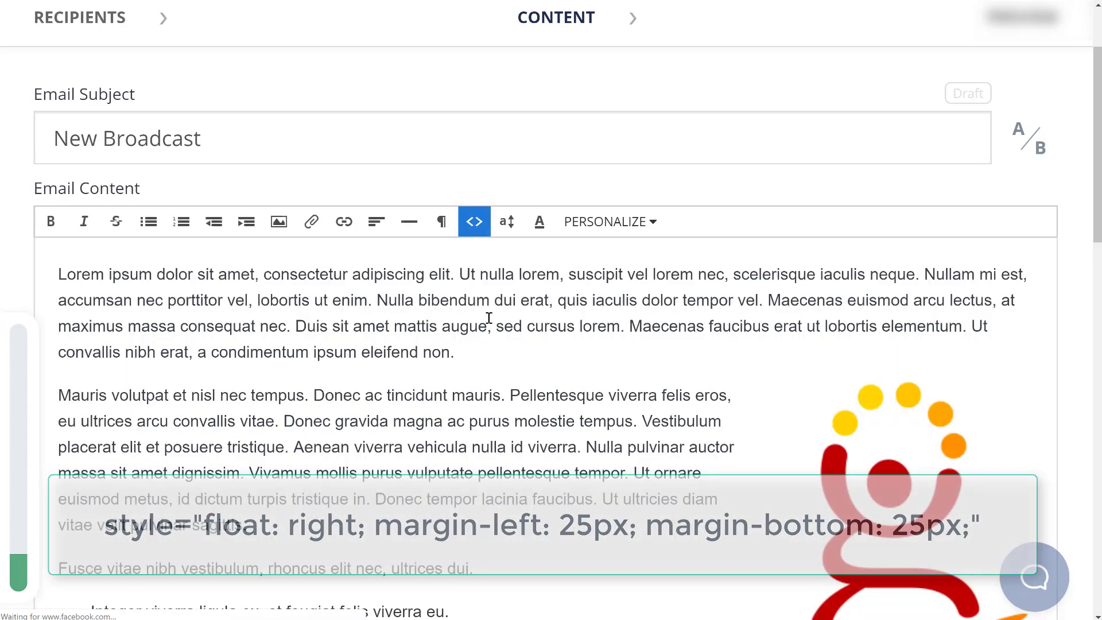
pyautogui.hotkey('ctrl', '-')
pyautogui.hotkey('ctrl', '-')
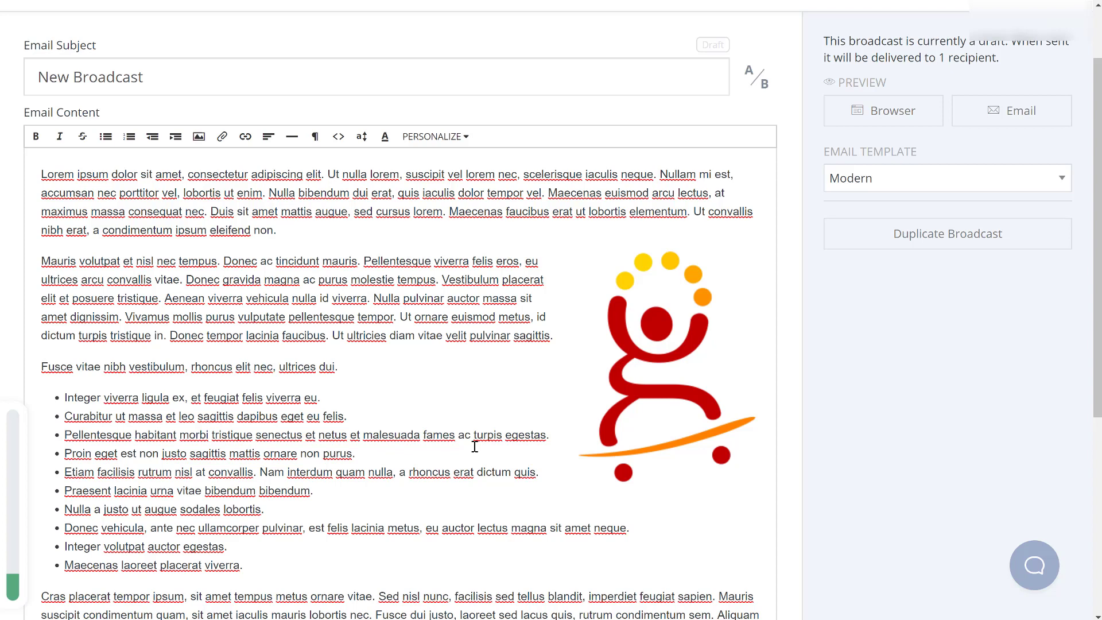
pyautogui.click(648, 357)
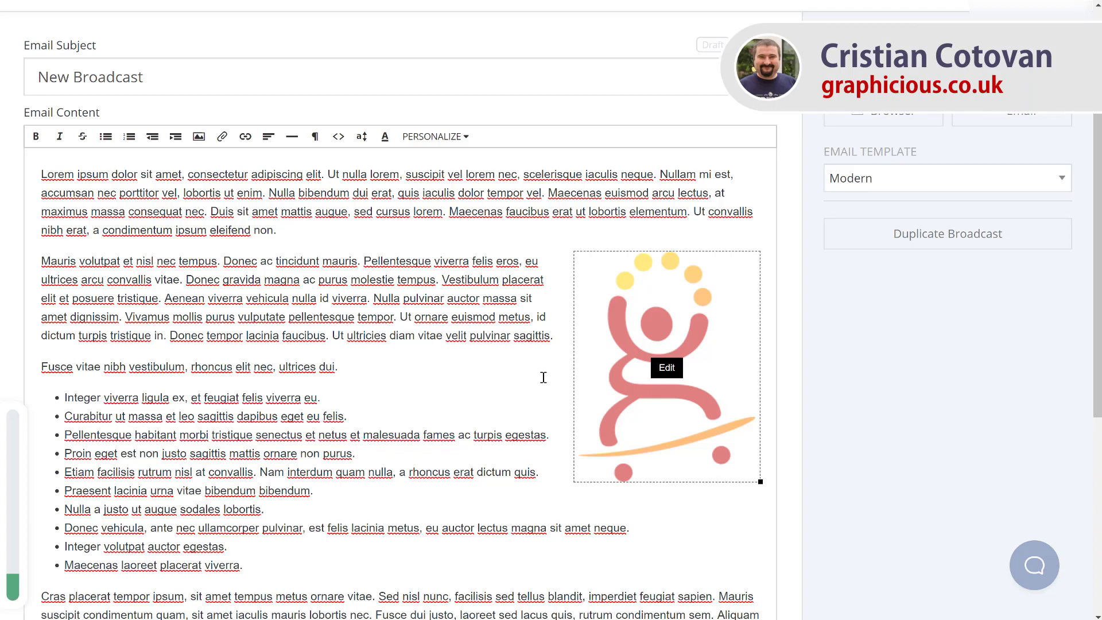
pyautogui.click(464, 321)
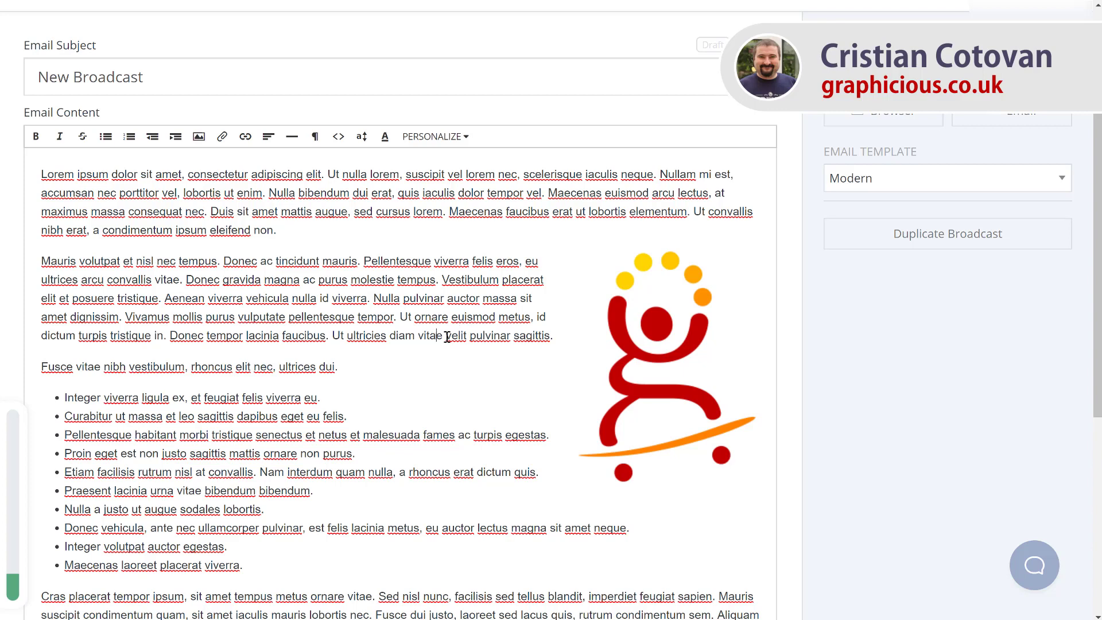